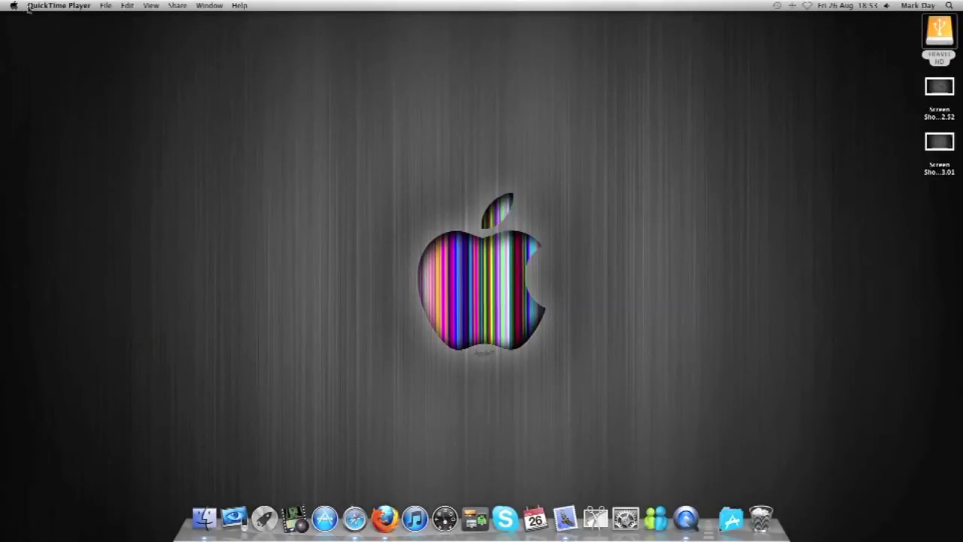
Step: Check QuickTime's File menu, then start a 25 fps PAL iMovie project and cancel it
left_click(106, 6)
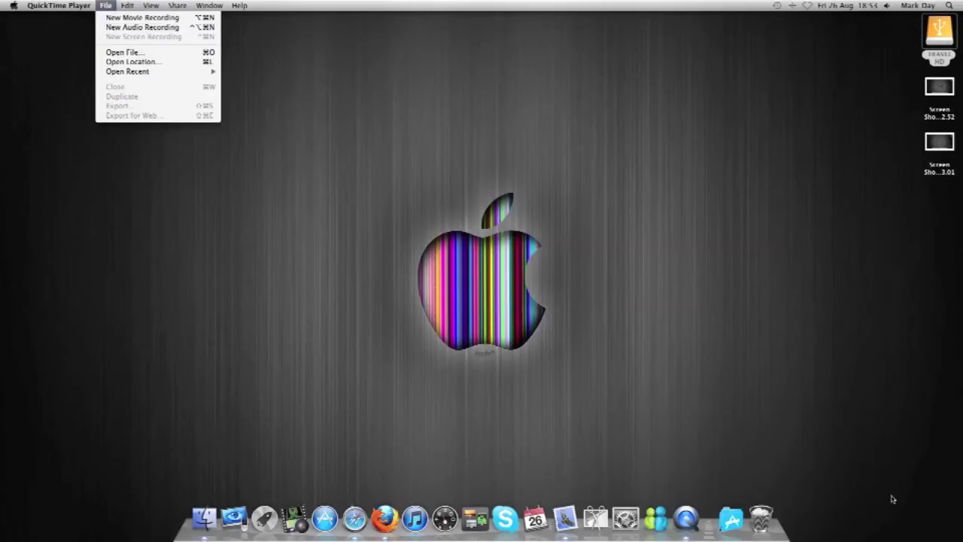
key("Escape")
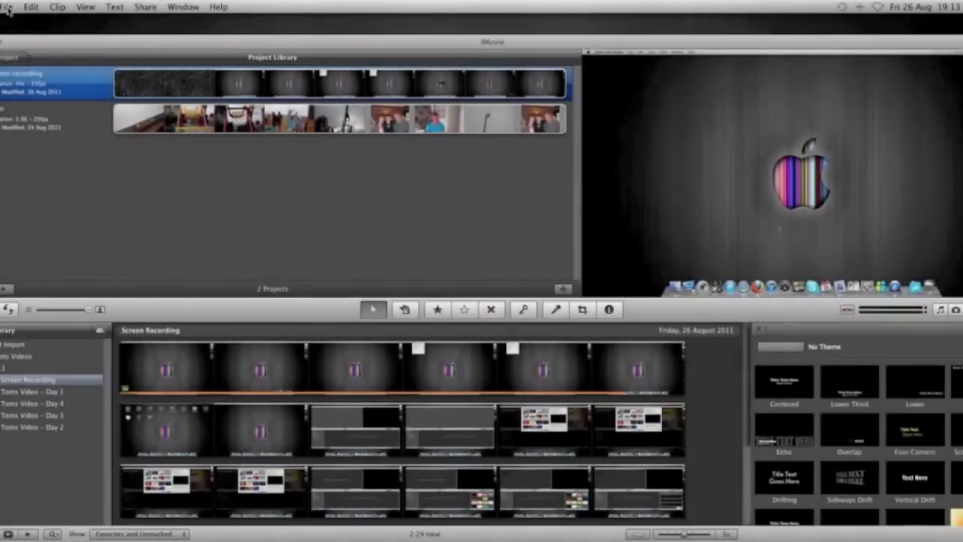
left_click(6, 7)
left_click(15, 22)
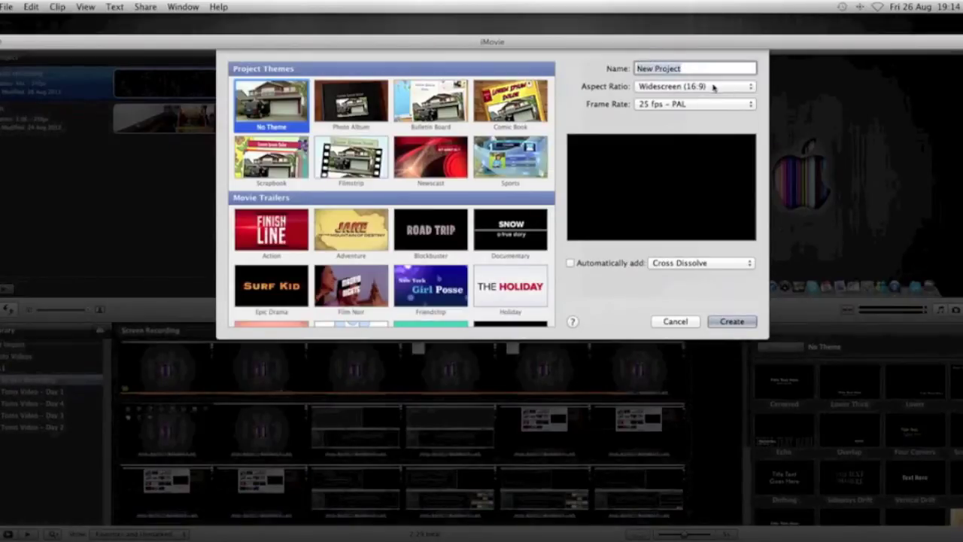
left_click(750, 105)
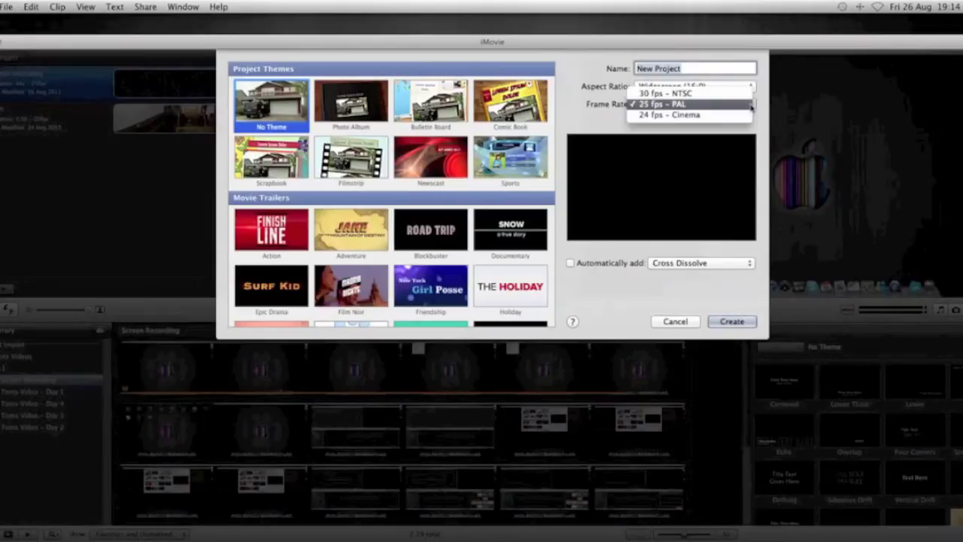
left_click(750, 105)
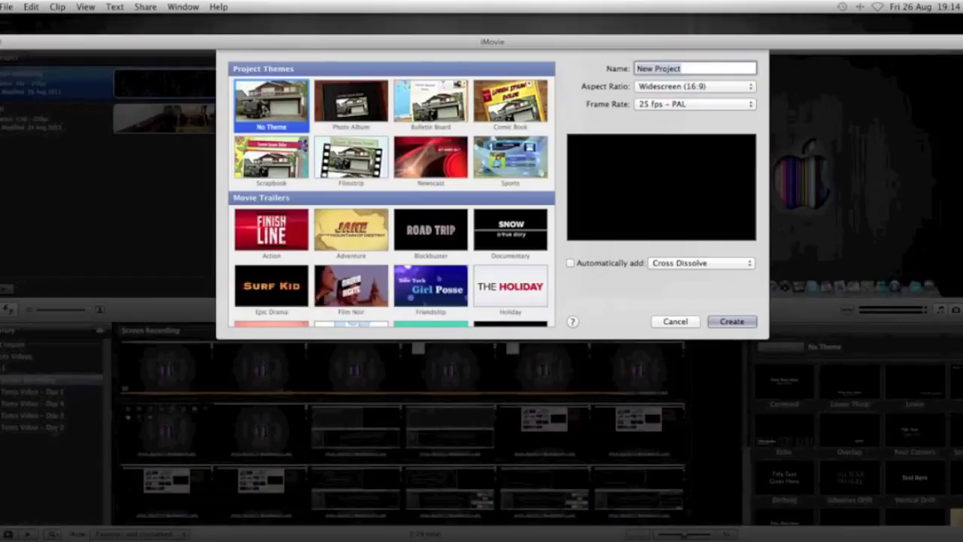
left_click(676, 322)
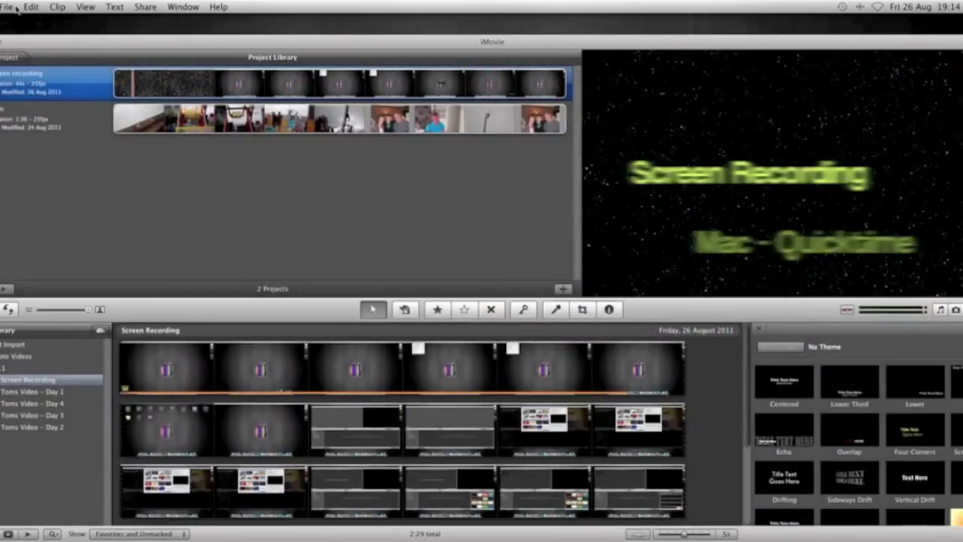
Step: In the movie import dialog, send imported clips to the existing Screen Recording event
left_click(7, 8)
mouse_move(58, 94)
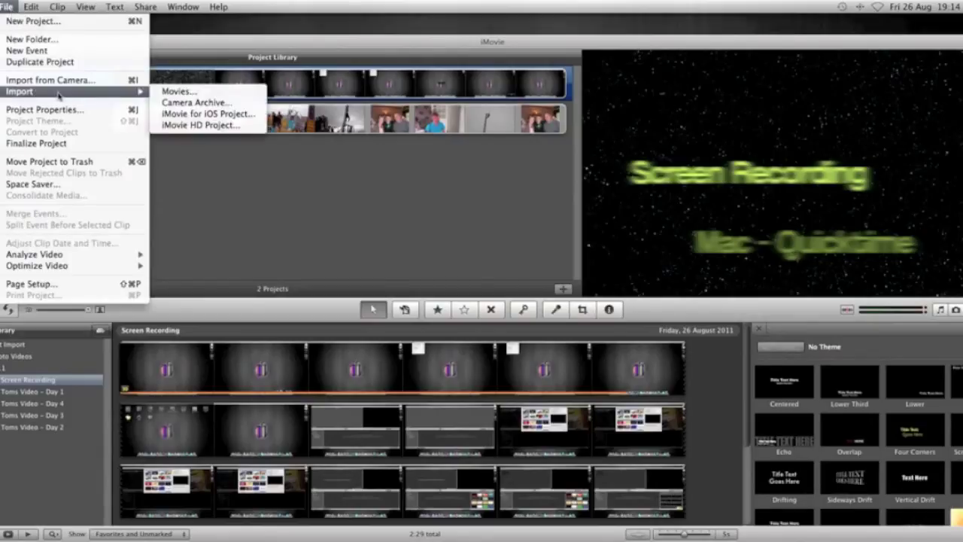
left_click(175, 92)
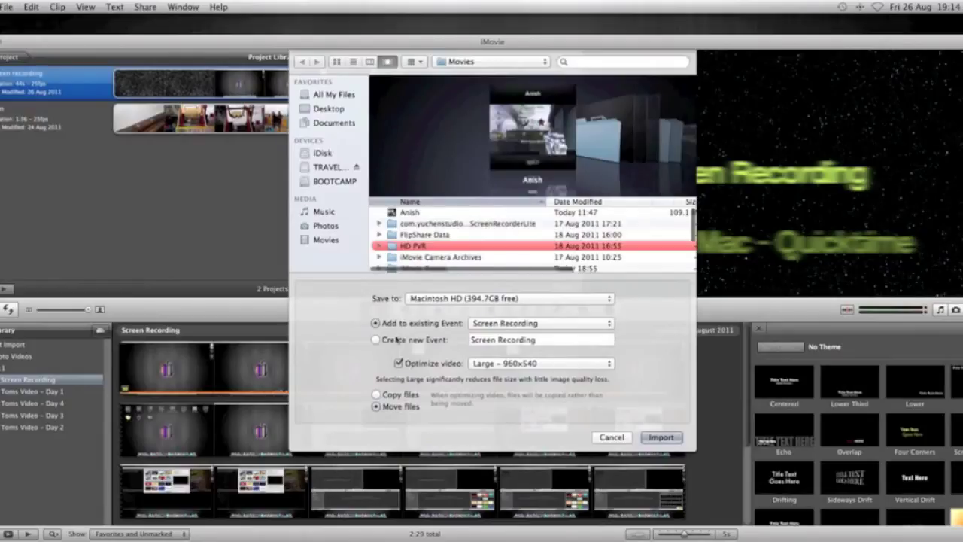
left_click(376, 339)
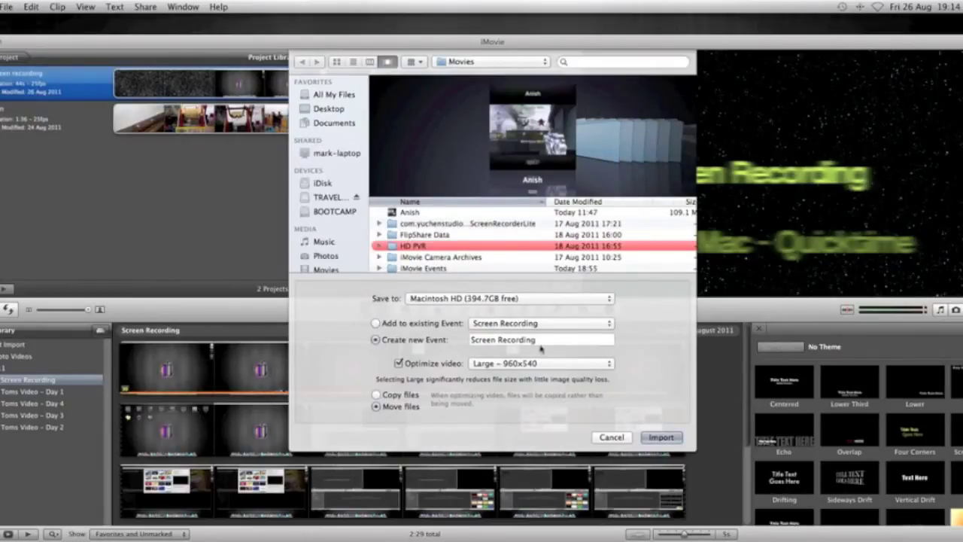
left_click_drag(542, 340, 464, 342)
left_click(376, 323)
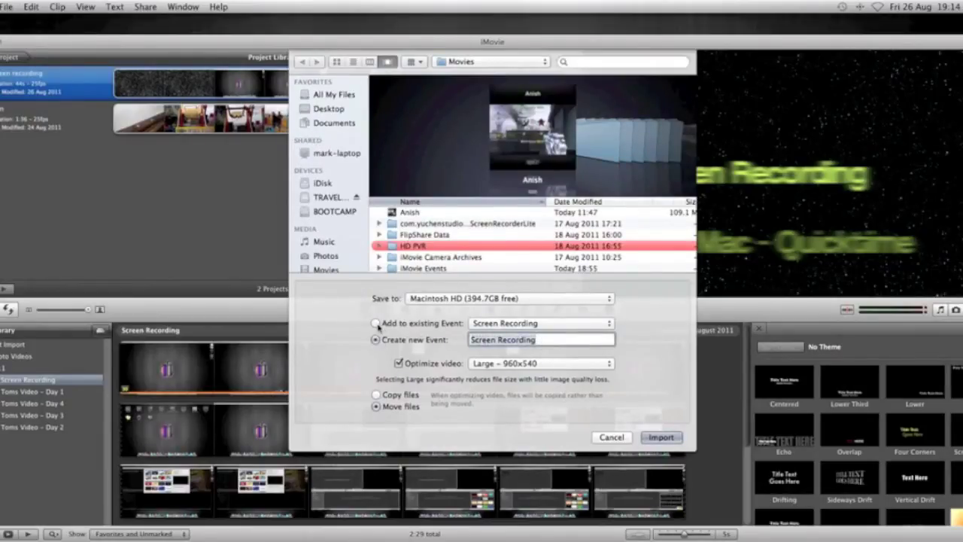
left_click(543, 324)
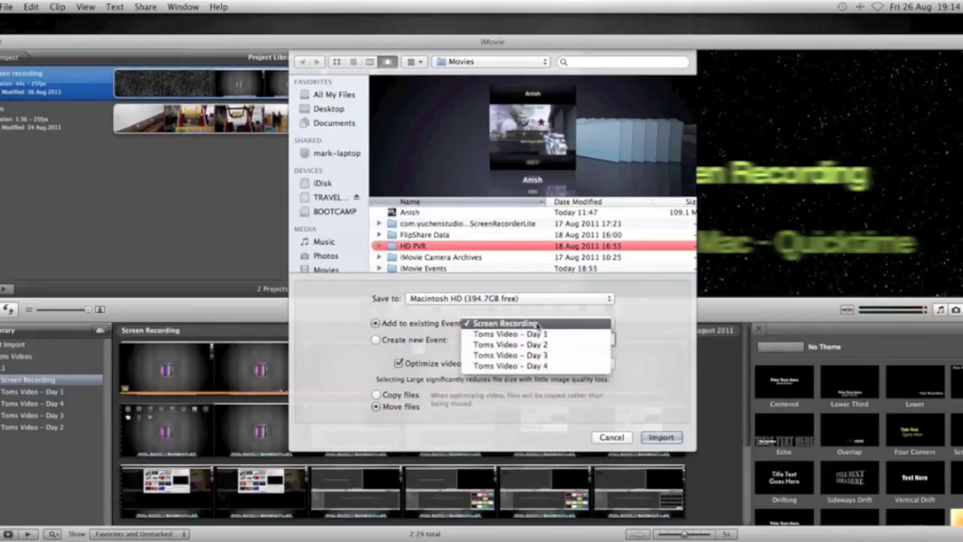
left_click(544, 324)
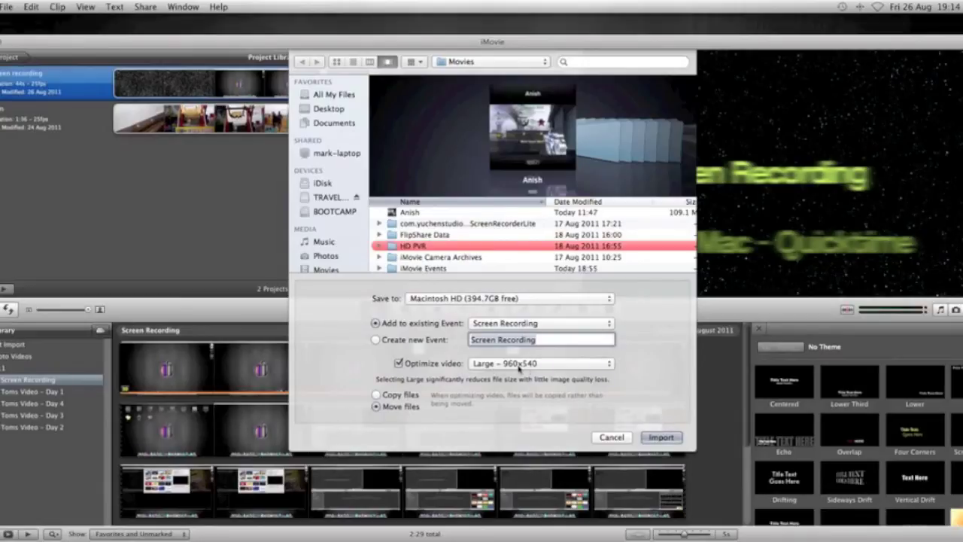
Step: Keep Large - 960x540 optimization, pick Screen Recording 2.mov, and close the import dialog
left_click(614, 367)
left_click(614, 367)
scroll(578, 248, "down", 5)
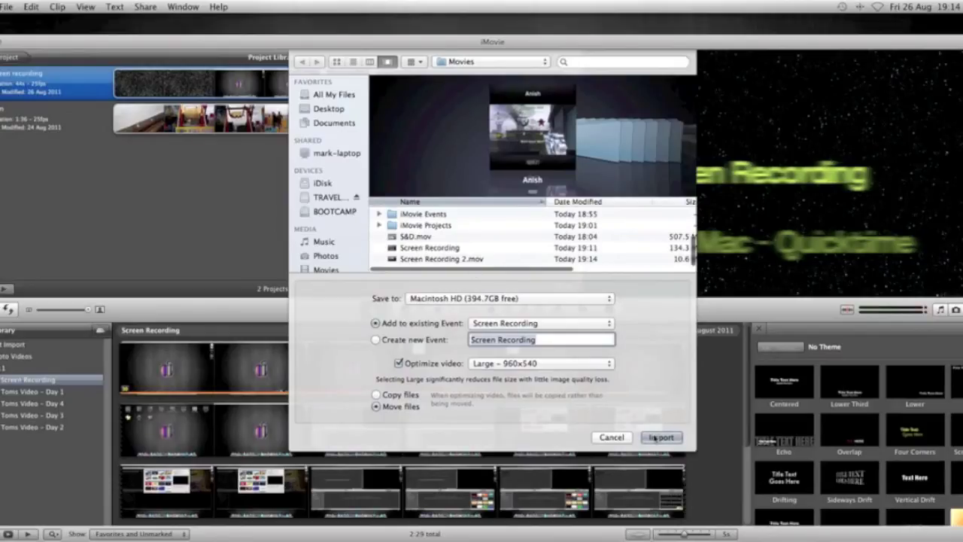
left_click(461, 259)
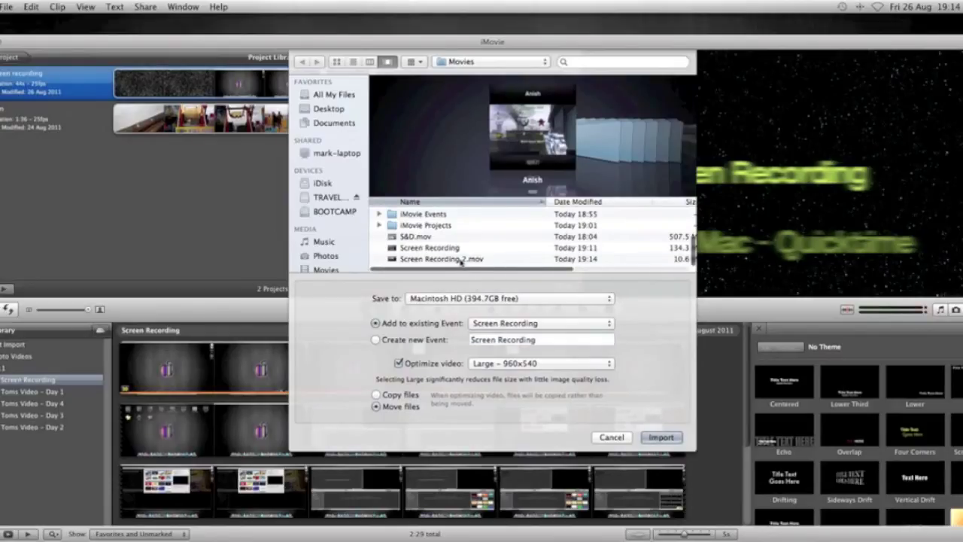
scroll(510, 270, "up", 1)
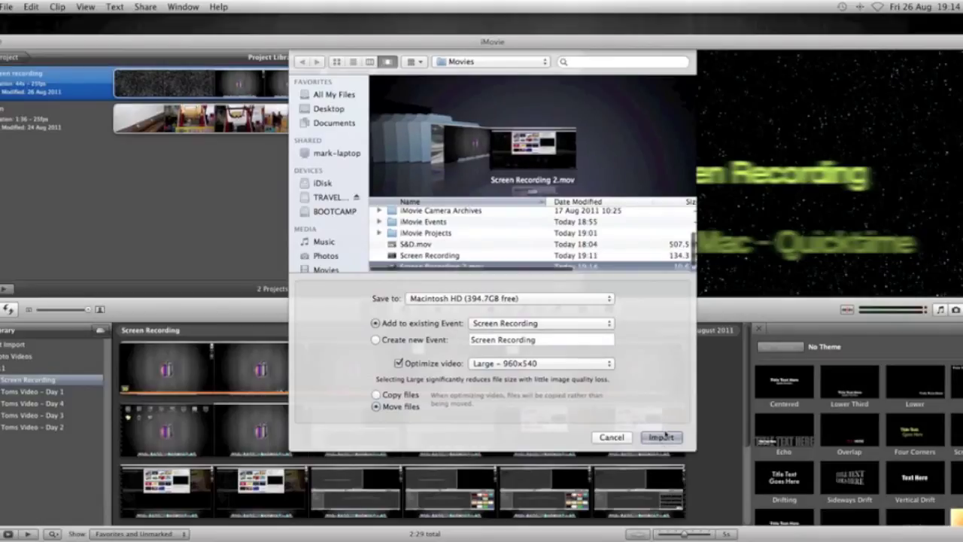
left_click(616, 439)
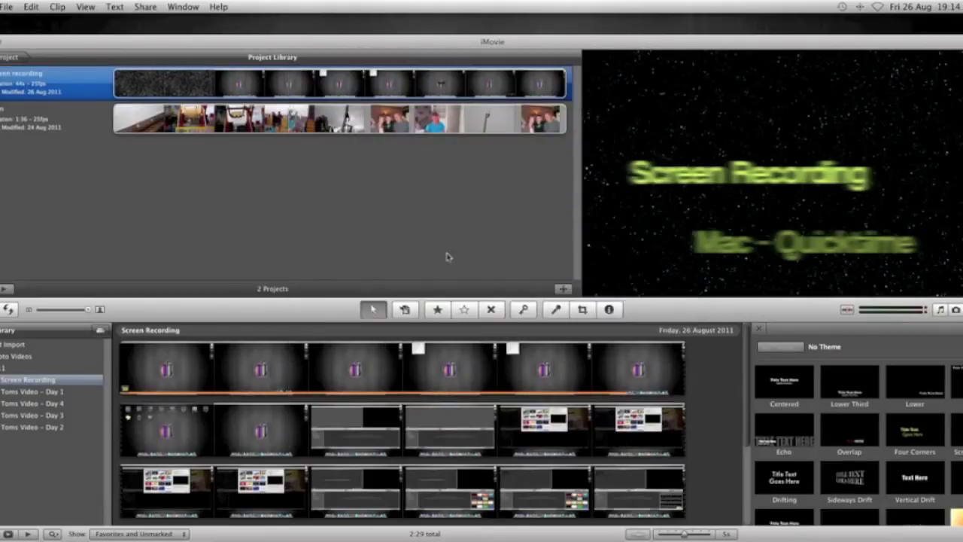
Step: Open the screen recording project and browse the transitions and Maps & Backgrounds collections
double_click(76, 88)
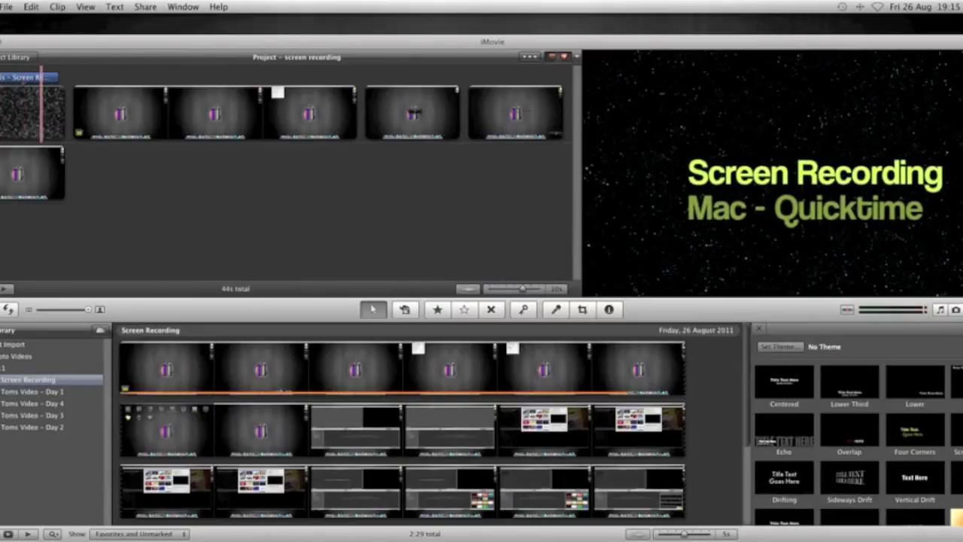
key("super+4")
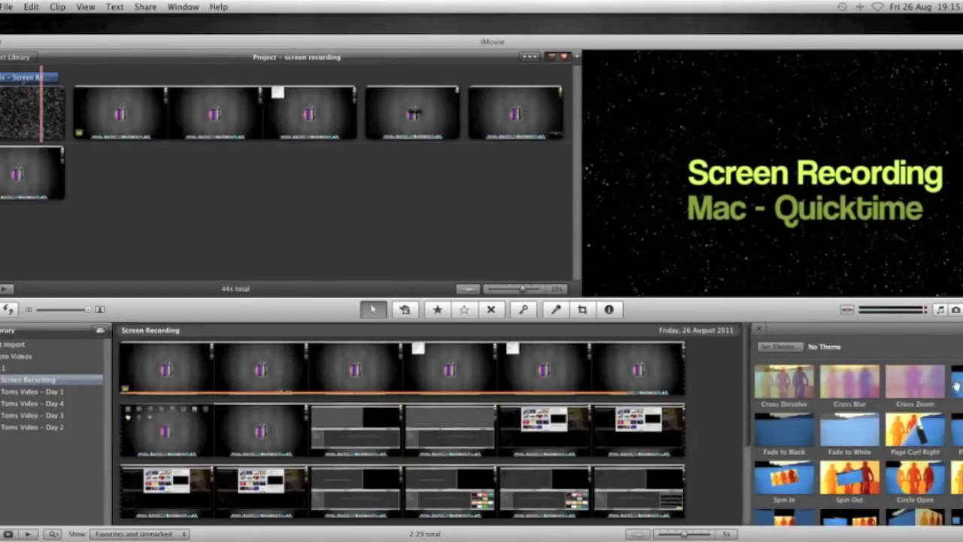
scroll(958, 387, "down", 3)
scroll(957, 388, "up", 5)
key("super+5")
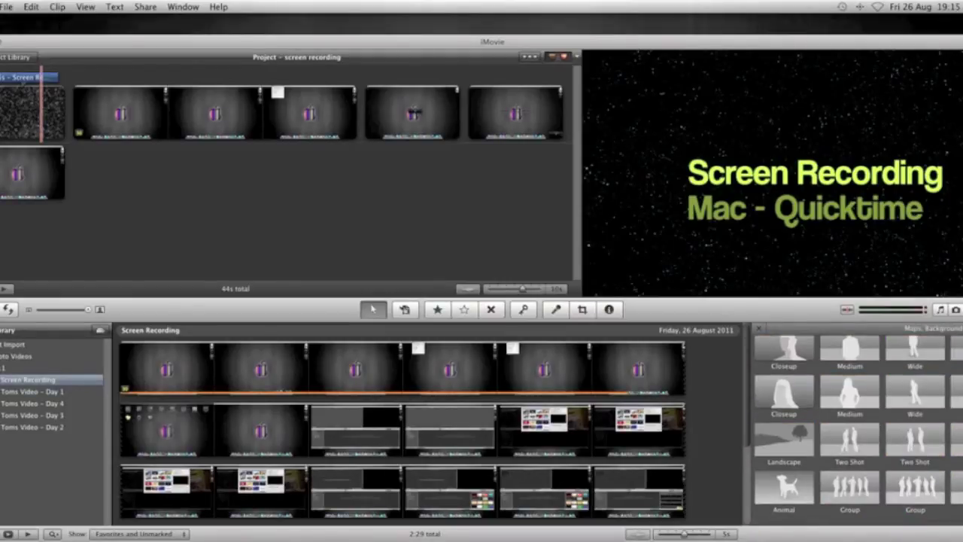
scroll(859, 430, "down", 5)
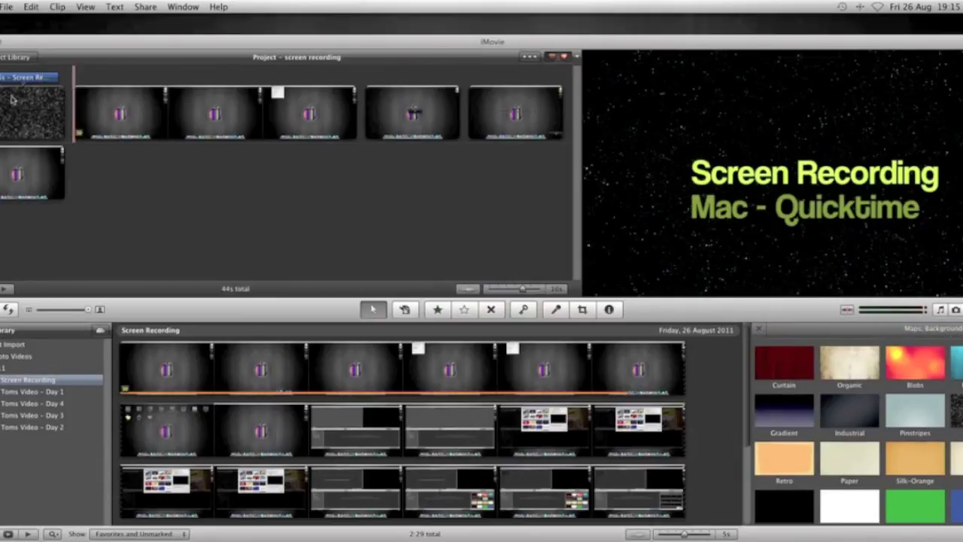
Step: Show the title styles, play the project from the start, and edit the starfield intro title
key("super+3")
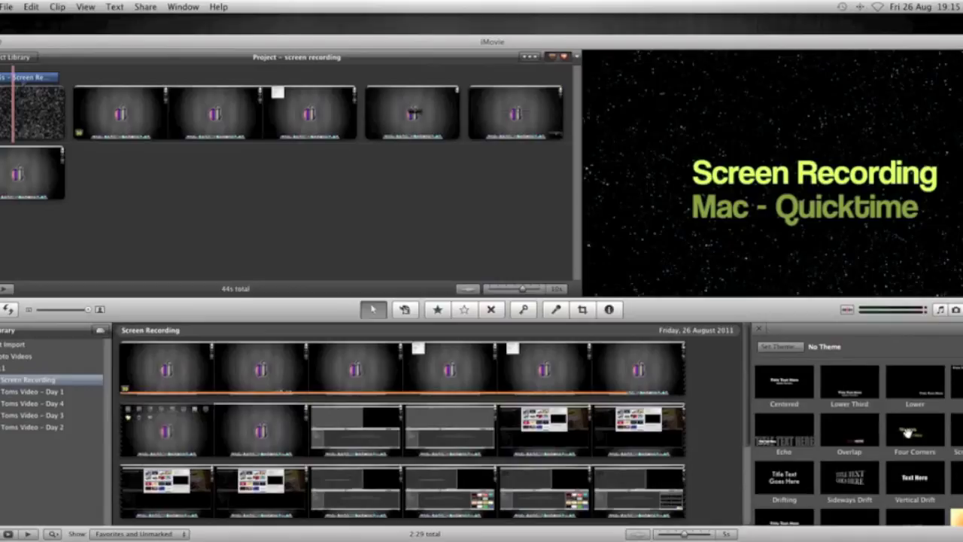
key("backslash")
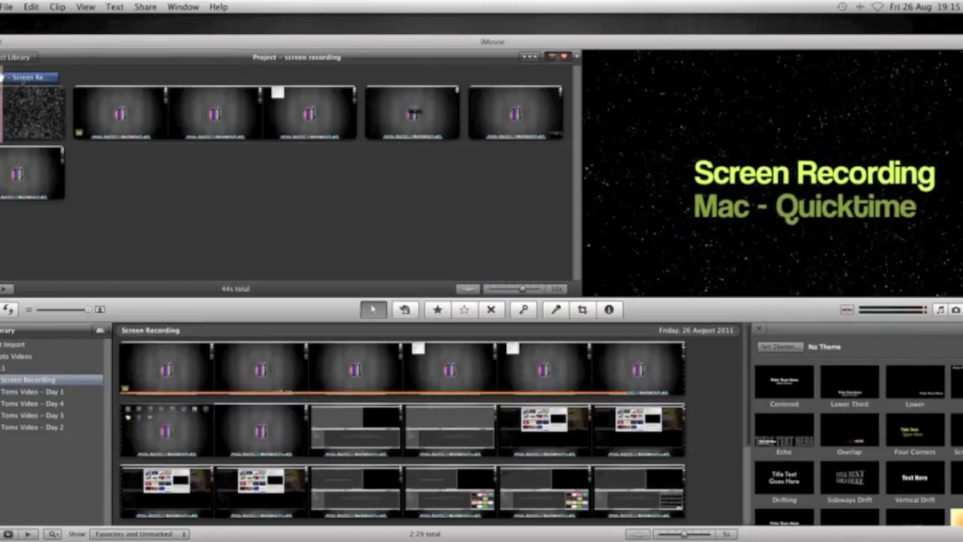
key("space")
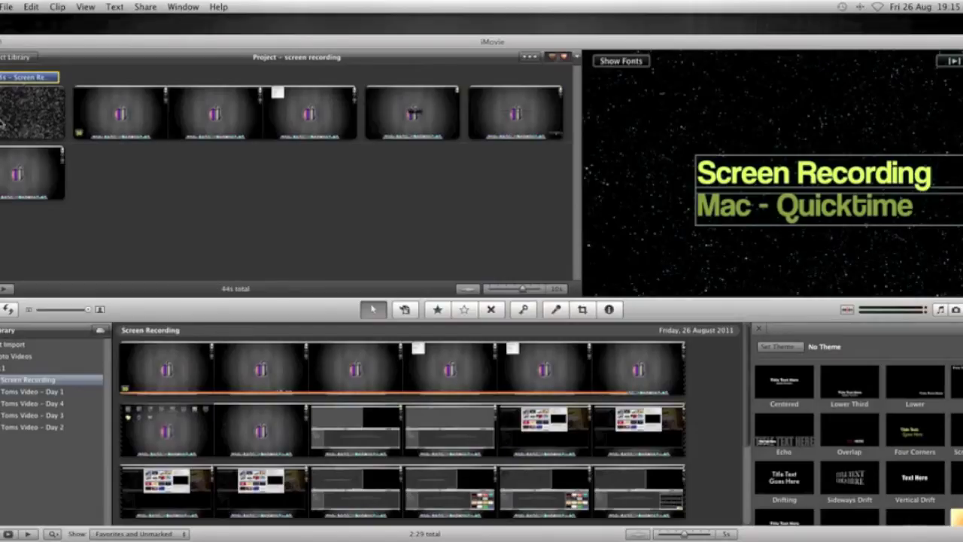
mouse_move(145, 122)
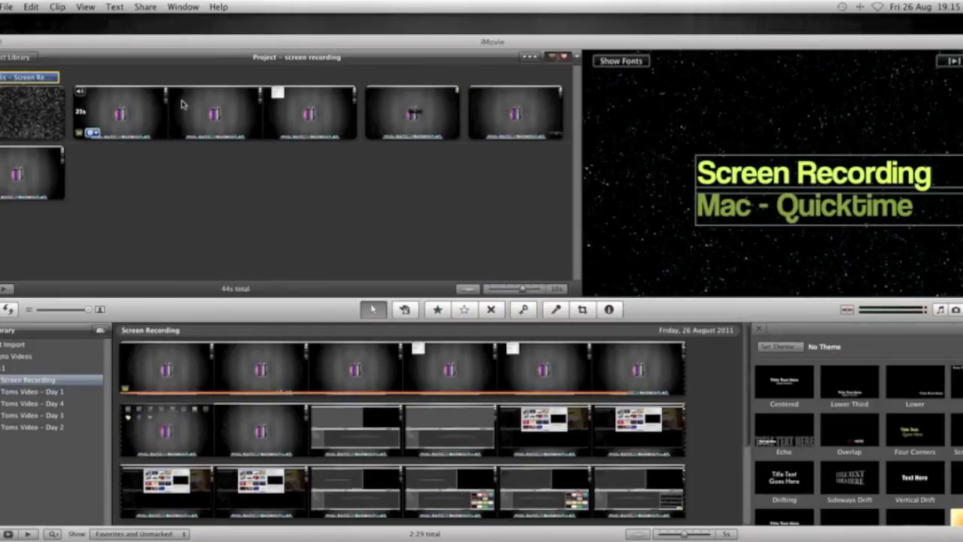
left_click(291, 359)
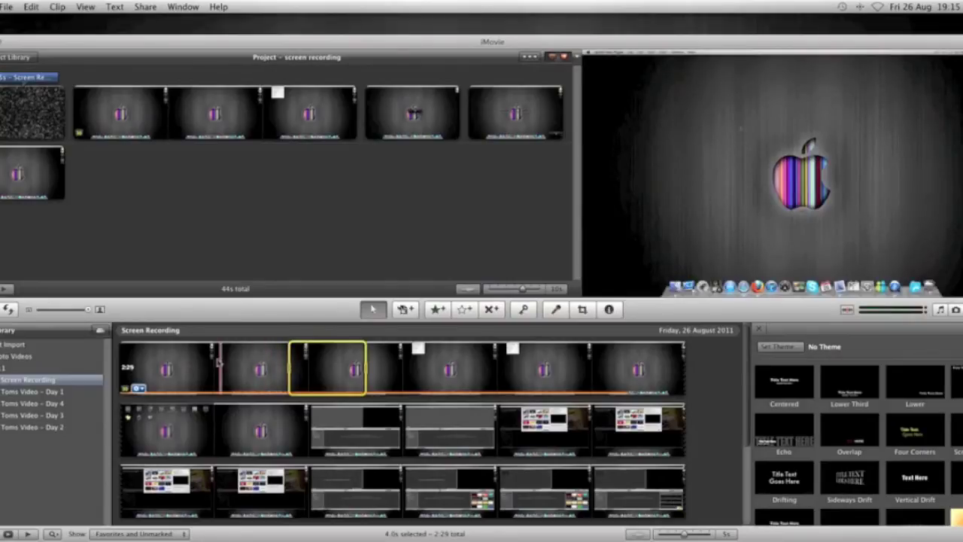
left_click(132, 363, "alt")
mouse_move(153, 358)
left_mouse_down()
mouse_move(152, 188)
mouse_move(155, 366)
left_mouse_up()
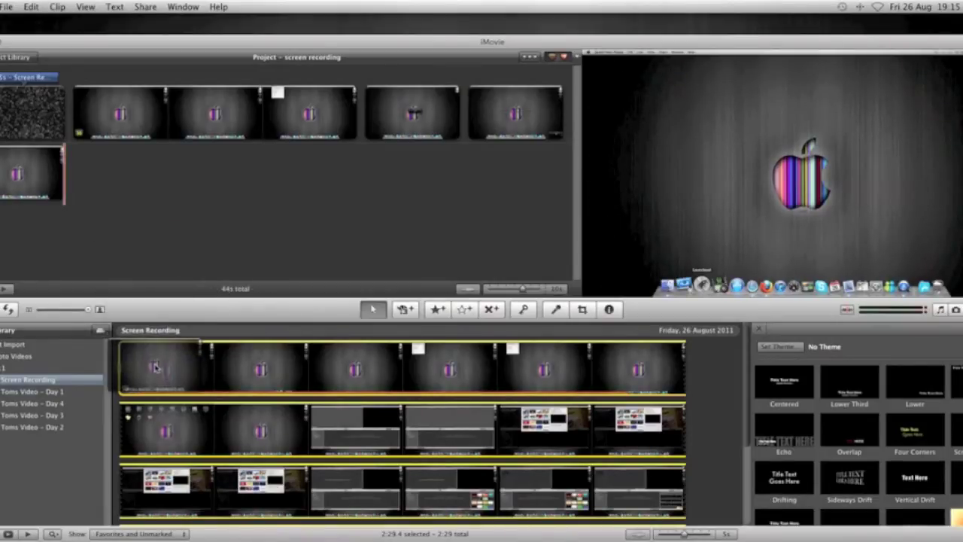
left_click(188, 206)
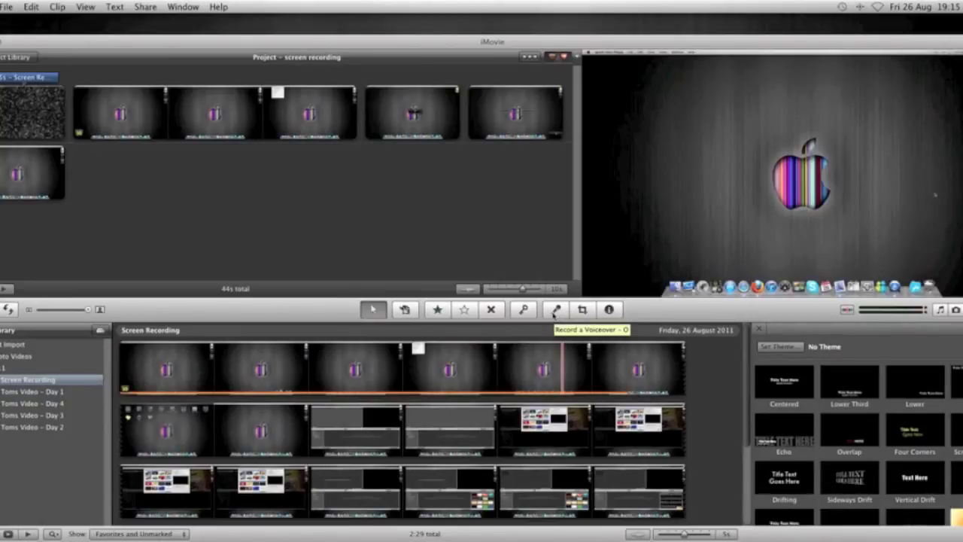
left_click(555, 310)
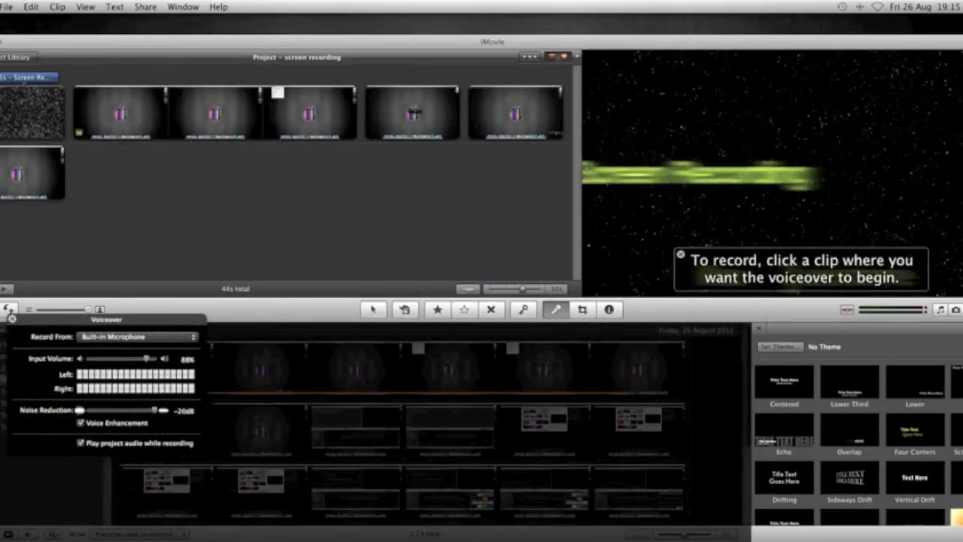
left_click(209, 250)
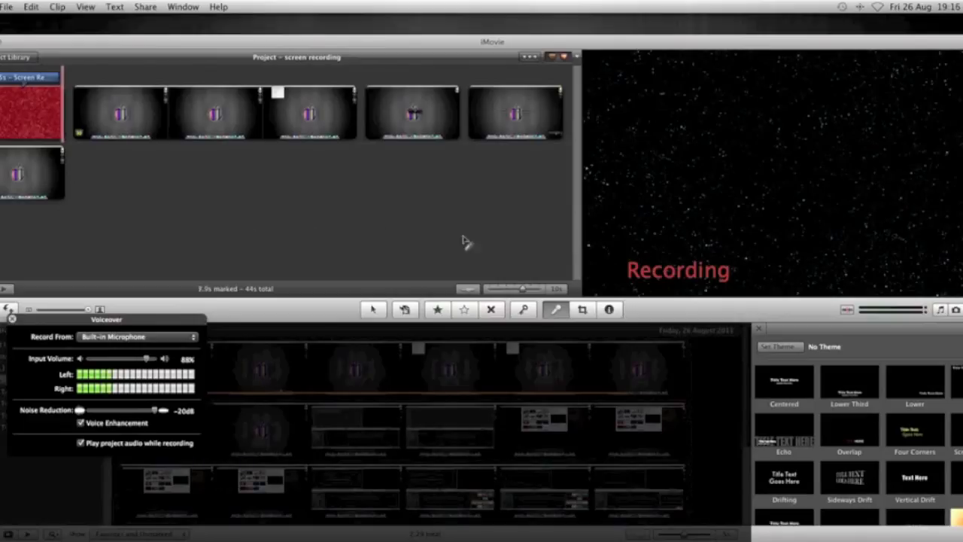
left_click(568, 301)
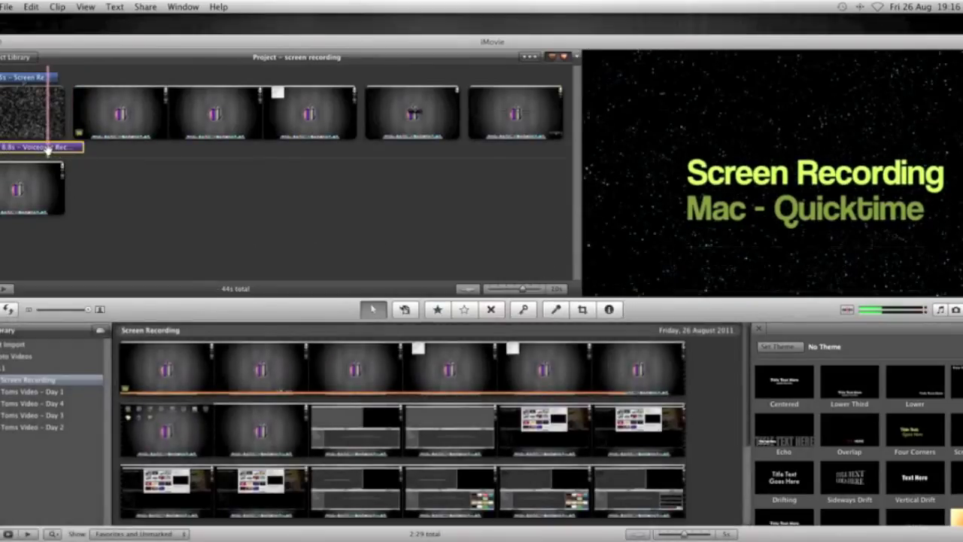
left_click(59, 148)
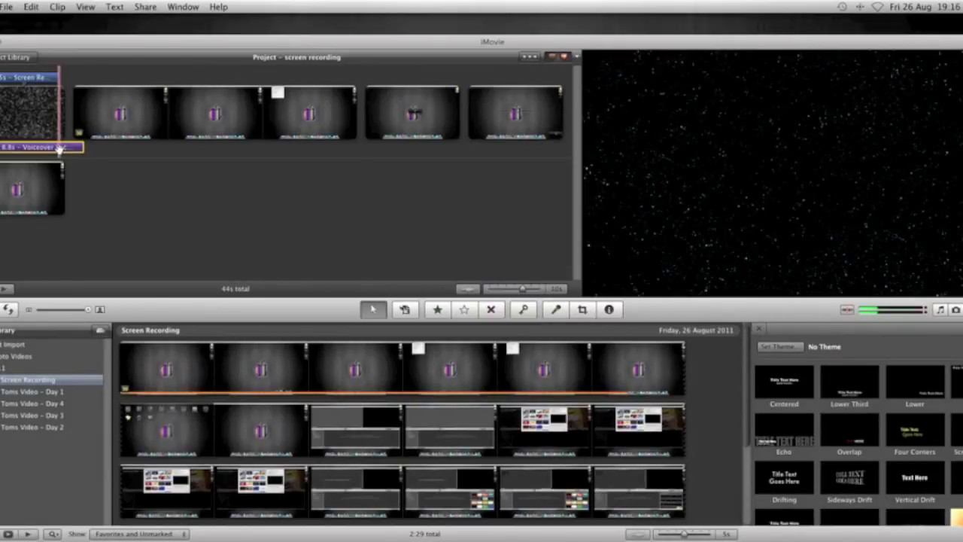
key("Delete")
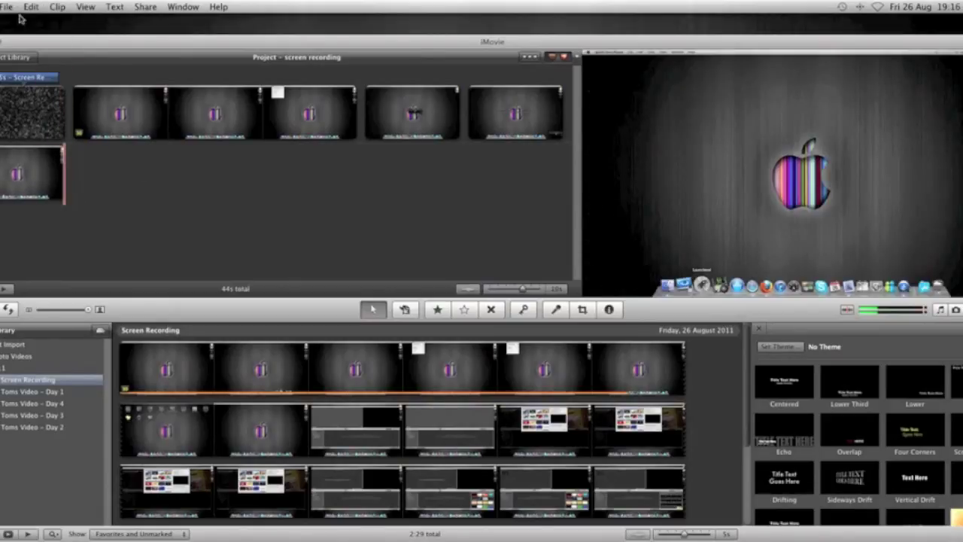
left_click(135, 9)
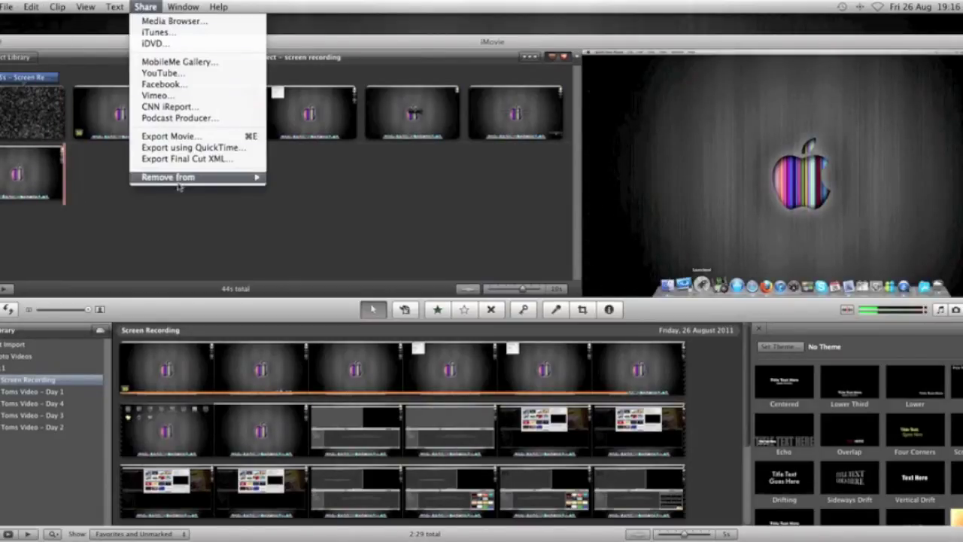
mouse_move(6, 11)
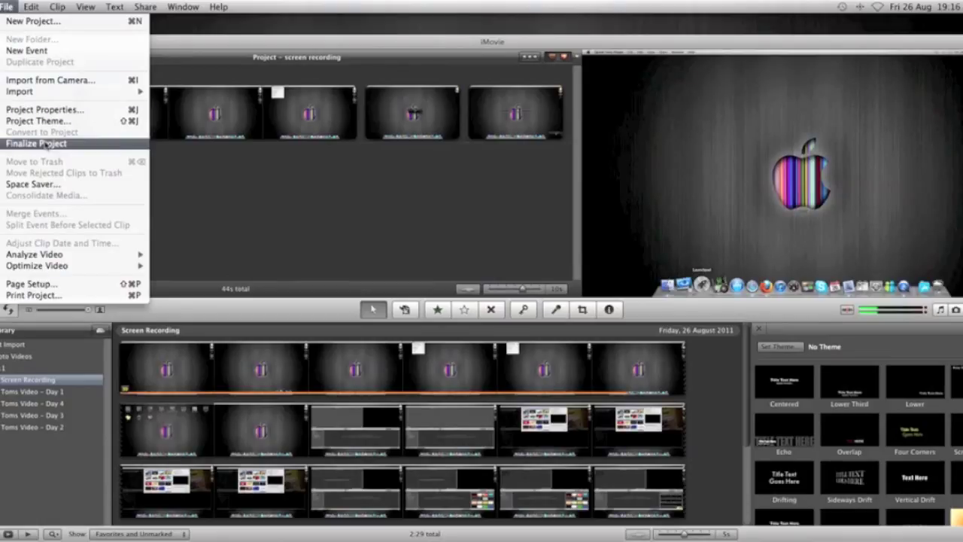
left_click(348, 225)
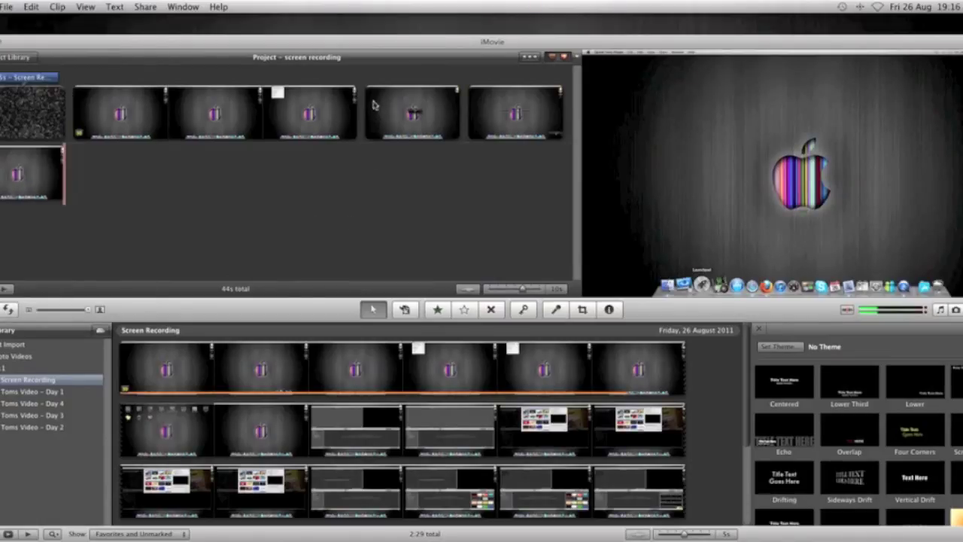
left_click(145, 7)
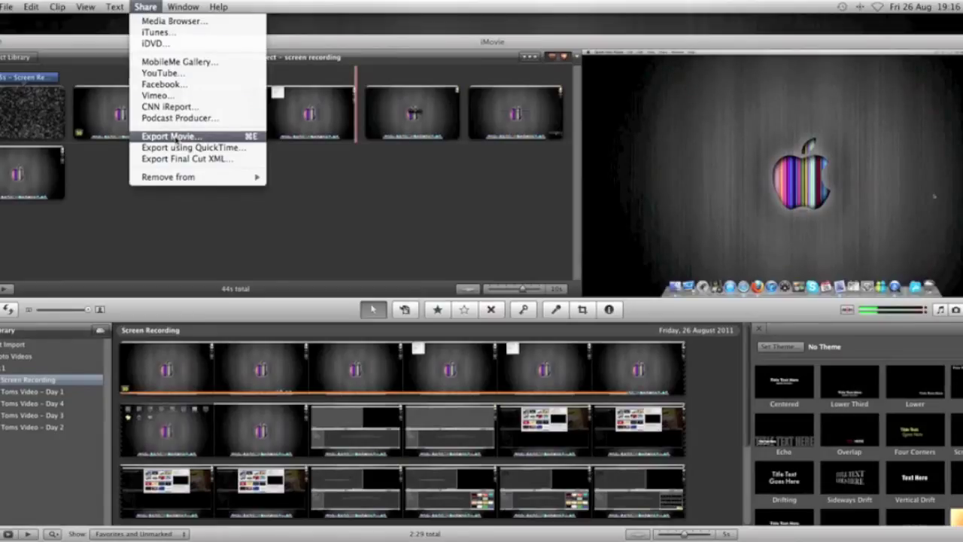
left_click(355, 201)
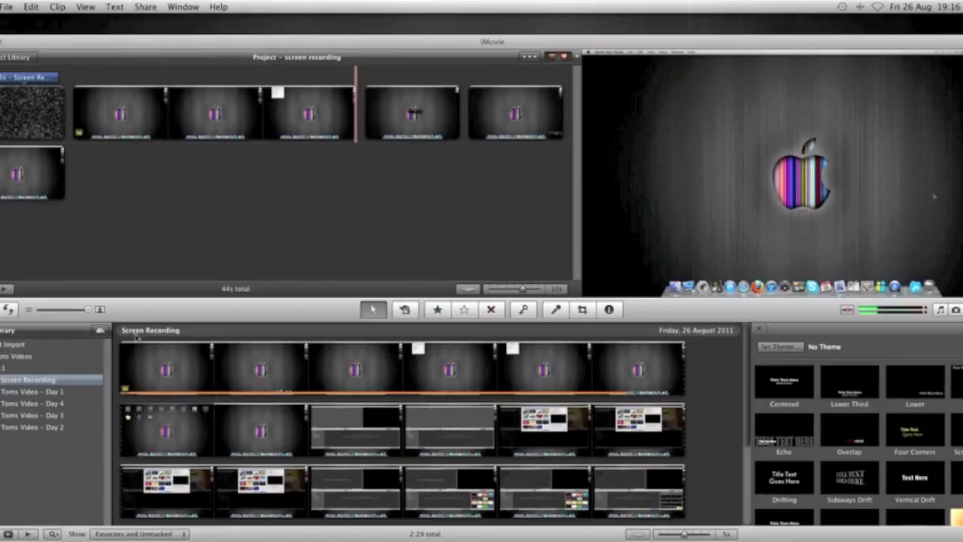